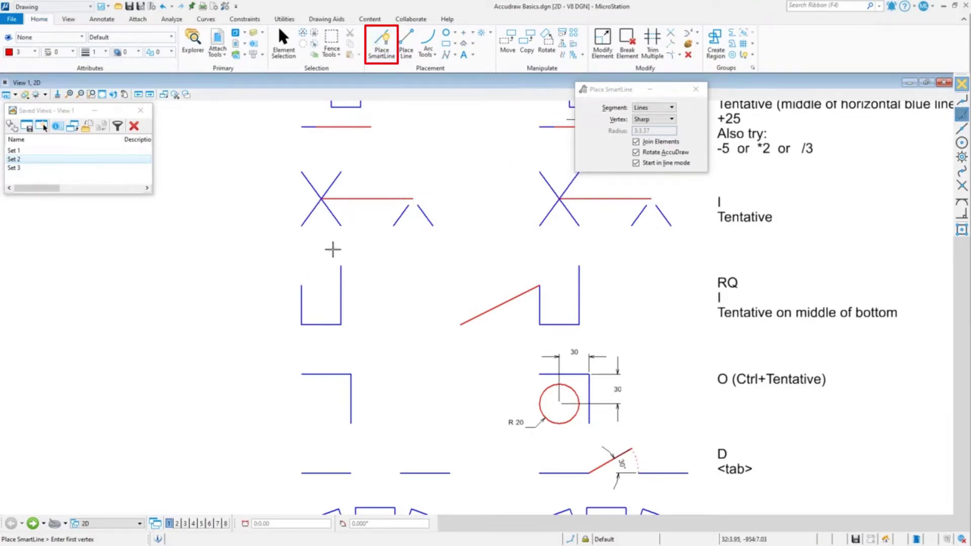
Start a SmartLine at the top of the U shape's left leg and quick-rotate the AccuDraw axes (RQ) toward the right leg's top end.
click(302, 286)
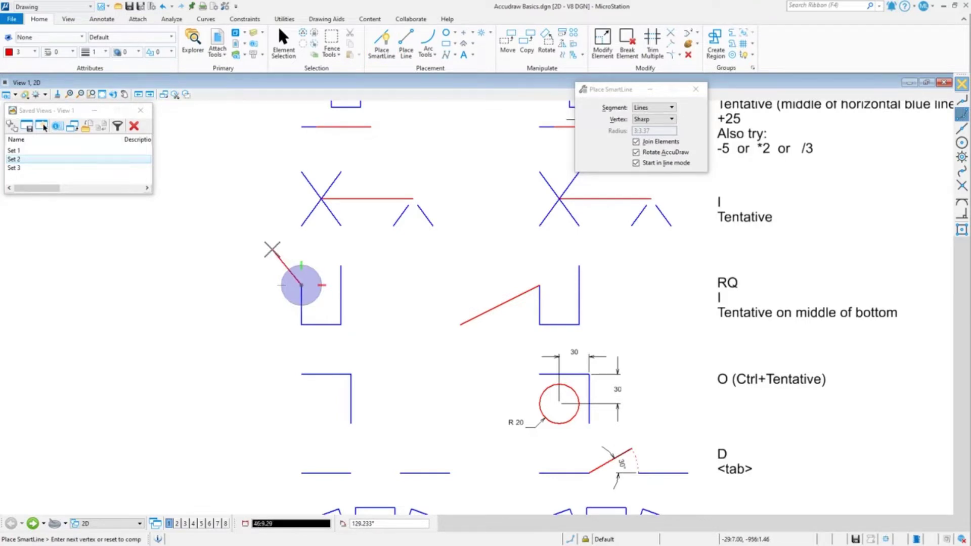
key(r)
key(q)
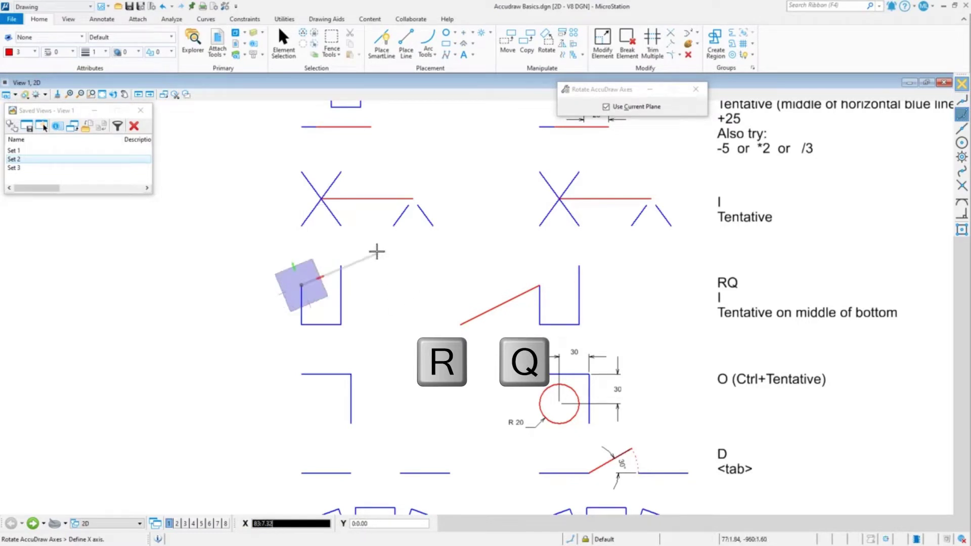
key(space)
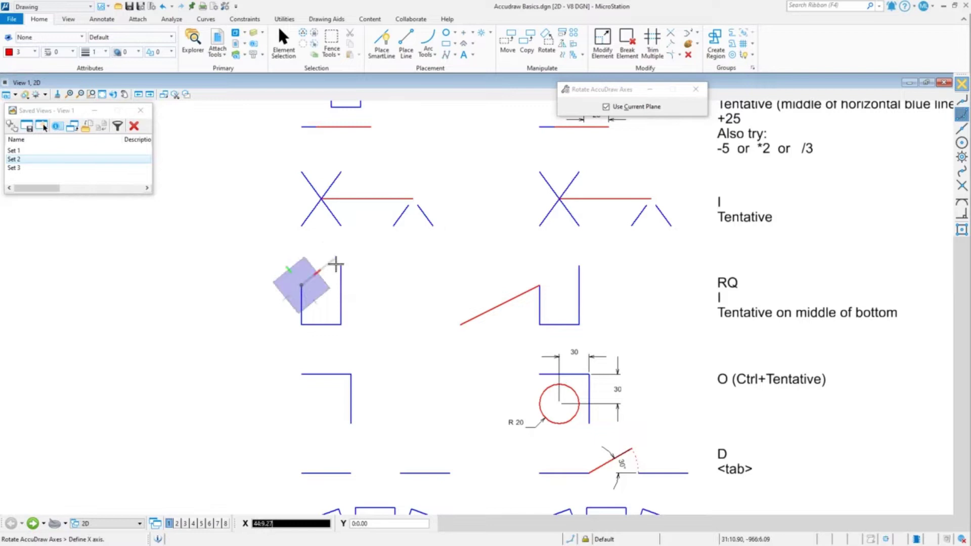
click(337, 265)
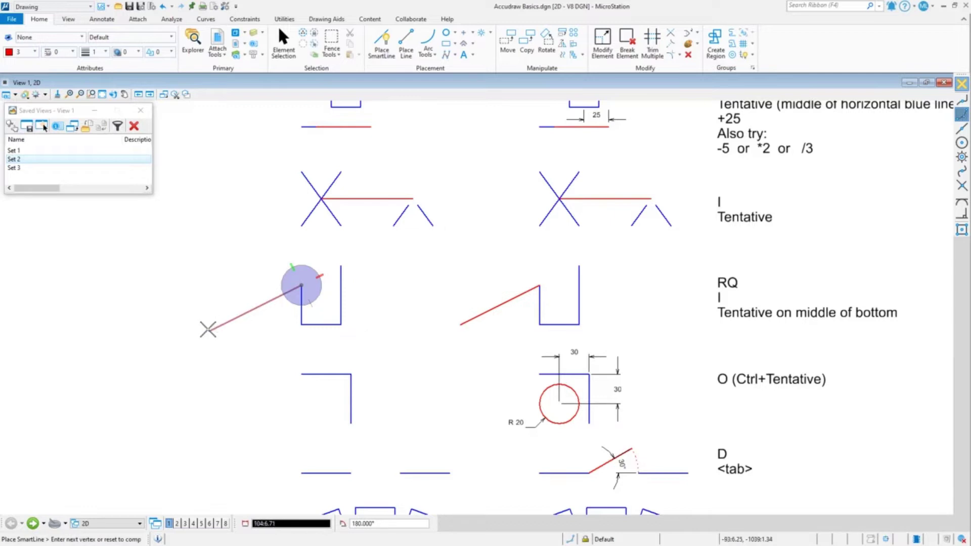
Lock the line to the rotated axis and end it at its intersection with the extended bottom edge of the U shape.
key(Return)
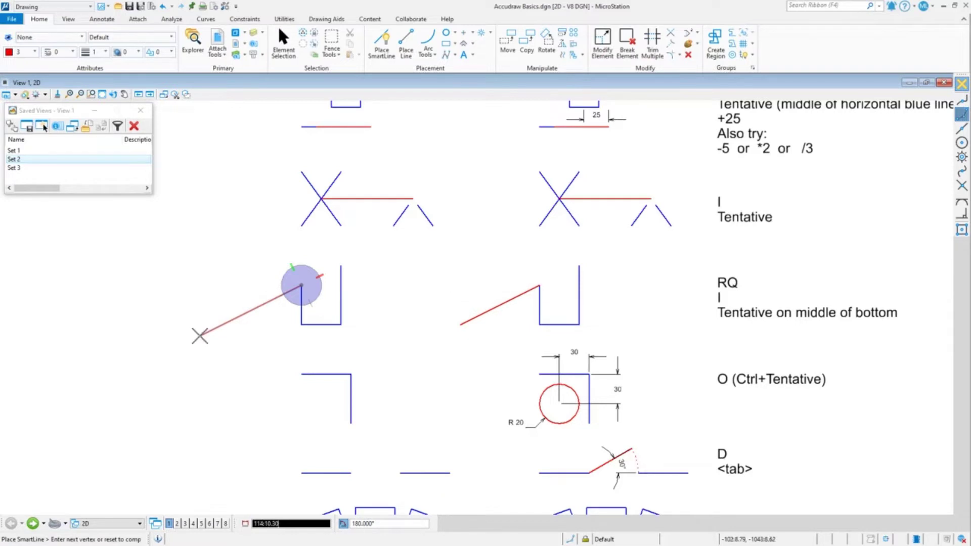
key(i)
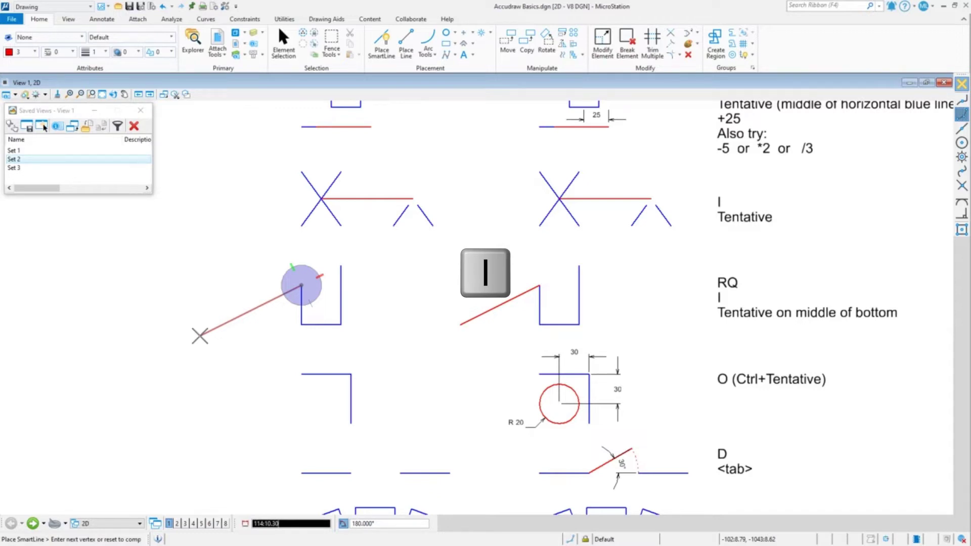
key(i)
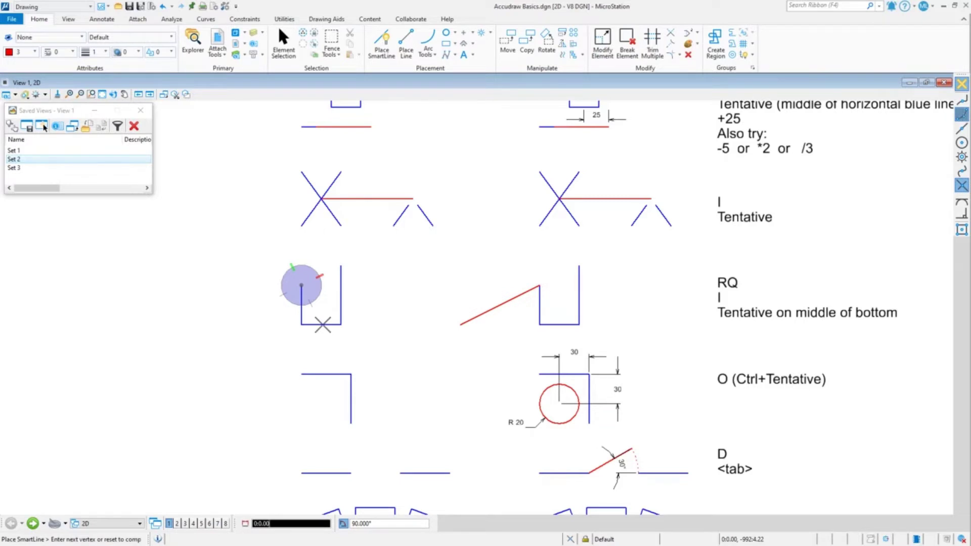
middle_click(322, 324)
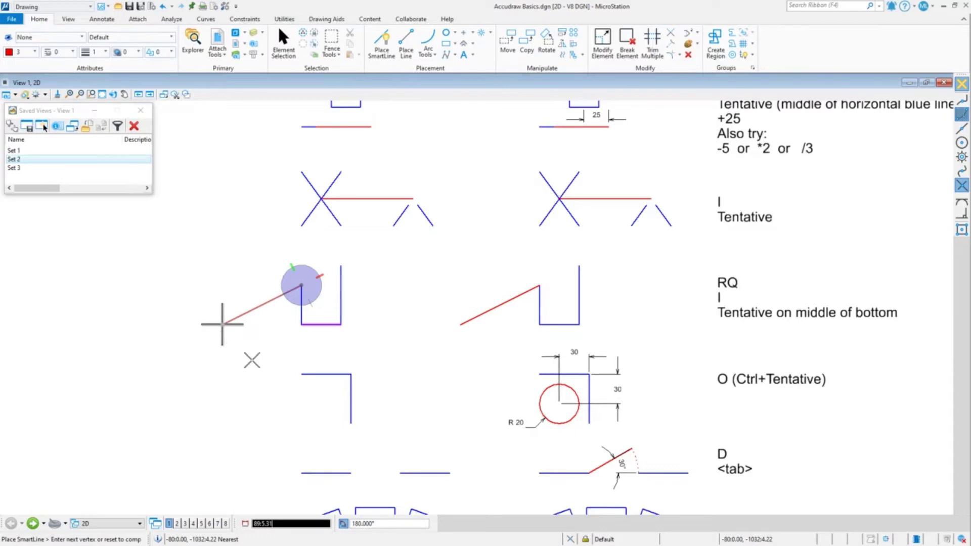
click(242, 342)
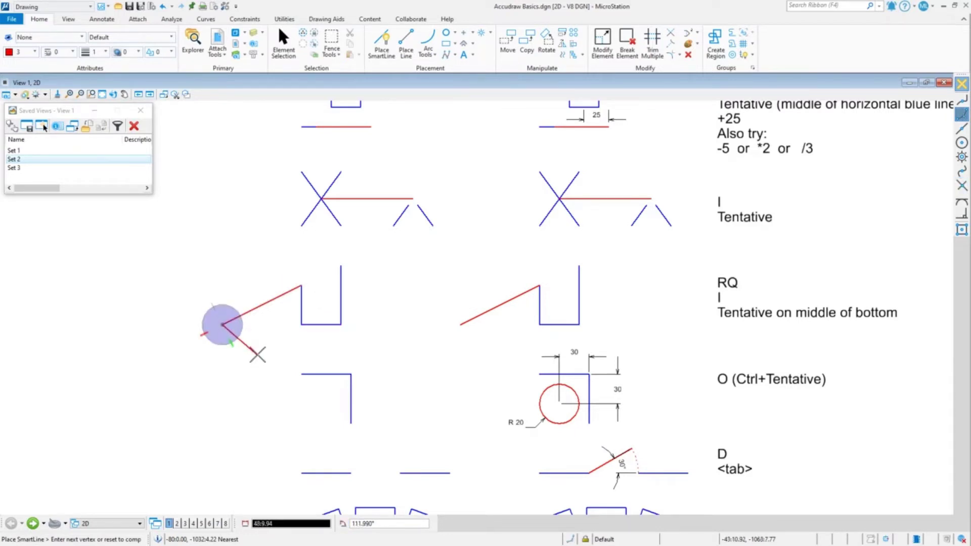
right_click(260, 348)
Draw a horizontal check line from the U shape's lower-left corner to the outer end of the sloped line.
click(300, 324)
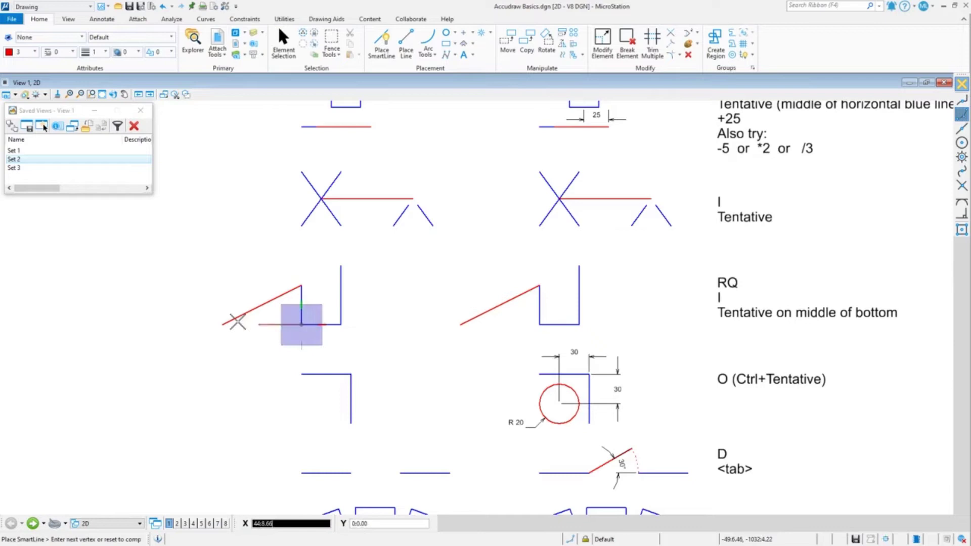
click(223, 324)
right_click(238, 336)
Undo the horizontal check line and the sloped line beside the U shape.
scroll(241, 335, up, 2)
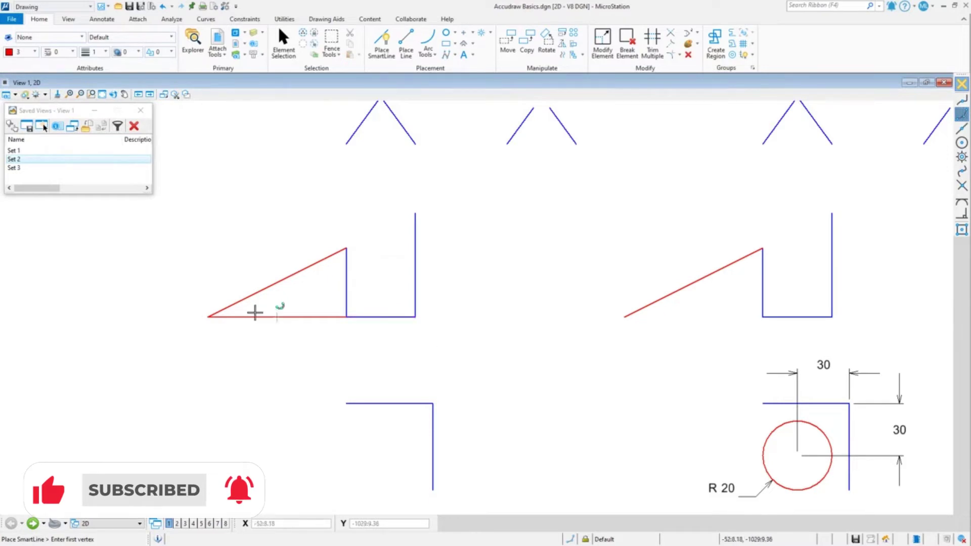
key(ctrl+z)
scroll(258, 311, down, 2)
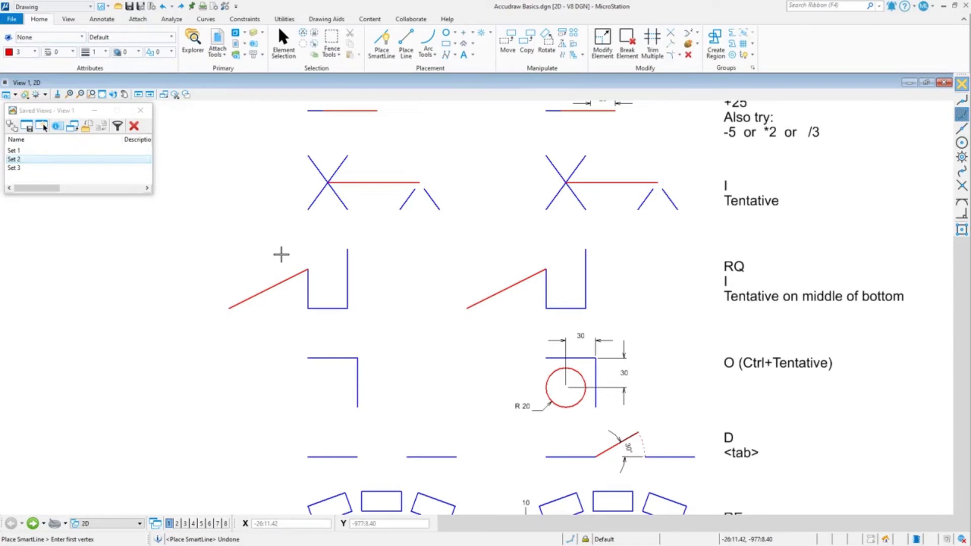
key(ctrl+z)
Try a line between the tops of the U shape's legs with the AccuDraw axes quick-rotated (RQ), and undo it.
scroll(307, 243, up, 2)
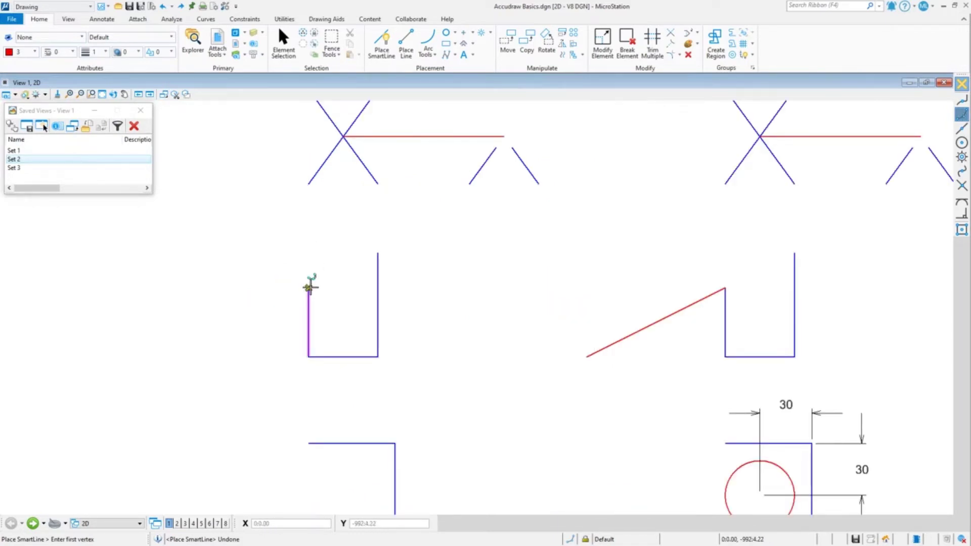
click(308, 288)
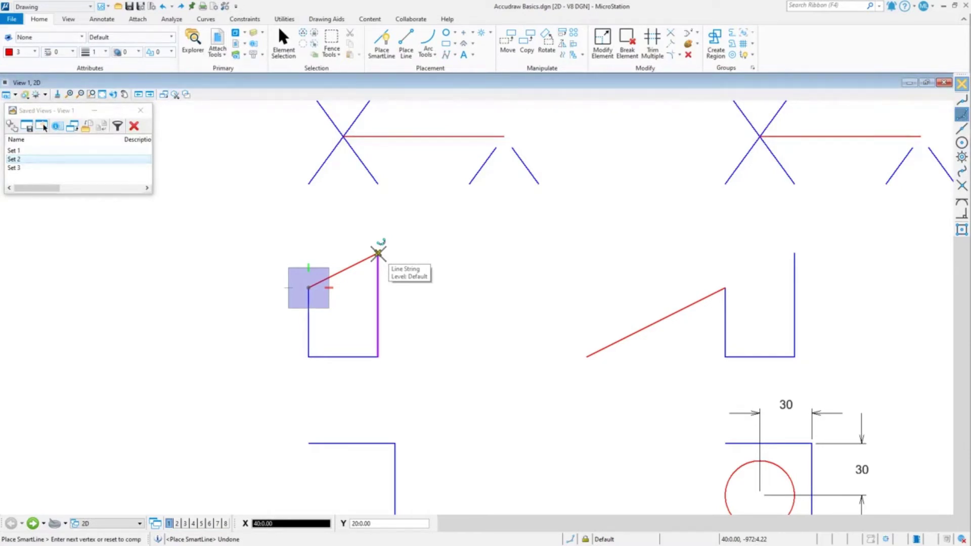
key(r)
key(q)
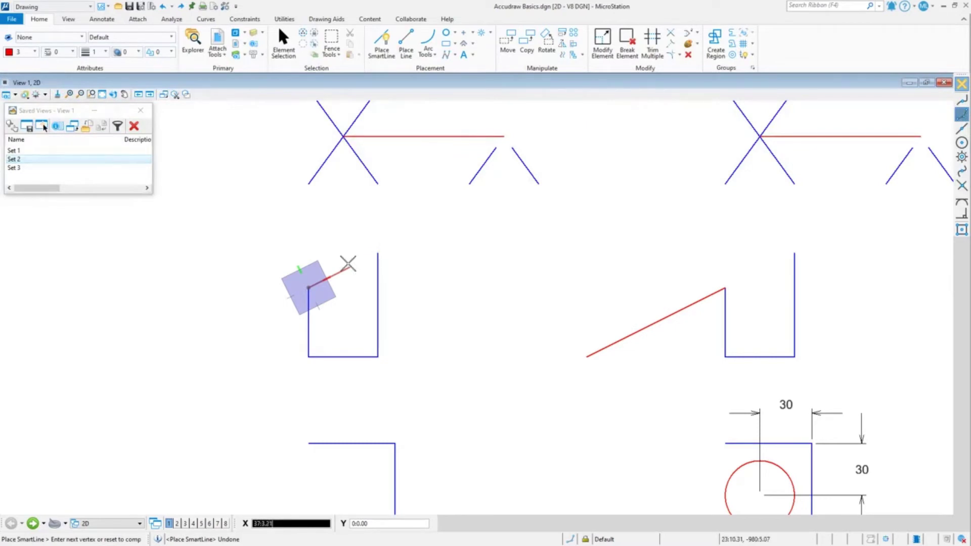
click(377, 252)
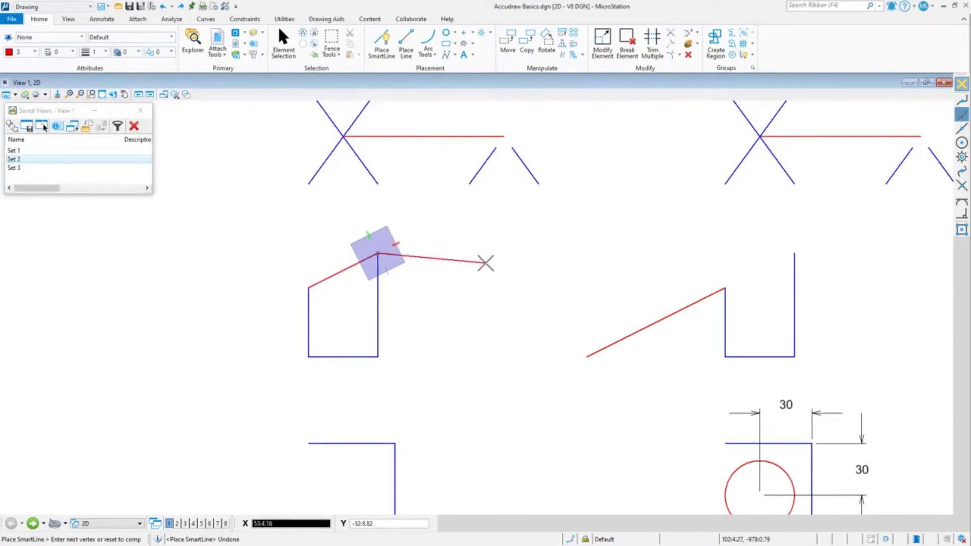
right_click(427, 273)
key(ctrl+z)
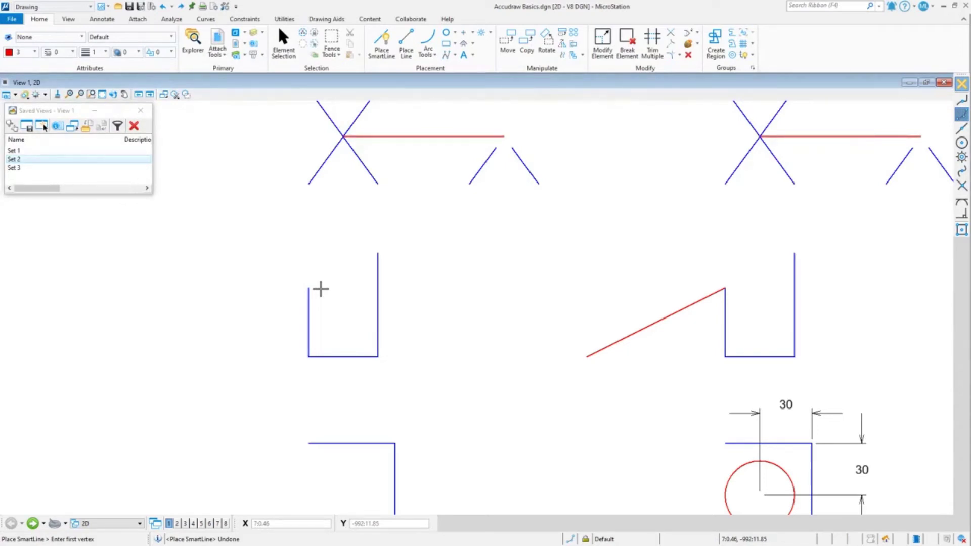
Start a SmartLine at the left leg's top and rotate the AccuDraw axes (RA) to the right leg's top end.
click(308, 287)
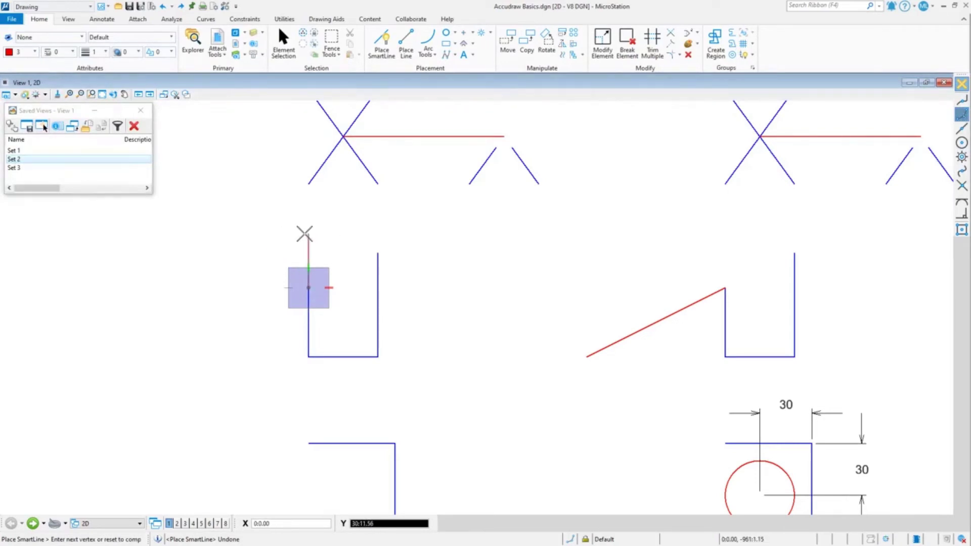
key(r)
key(a)
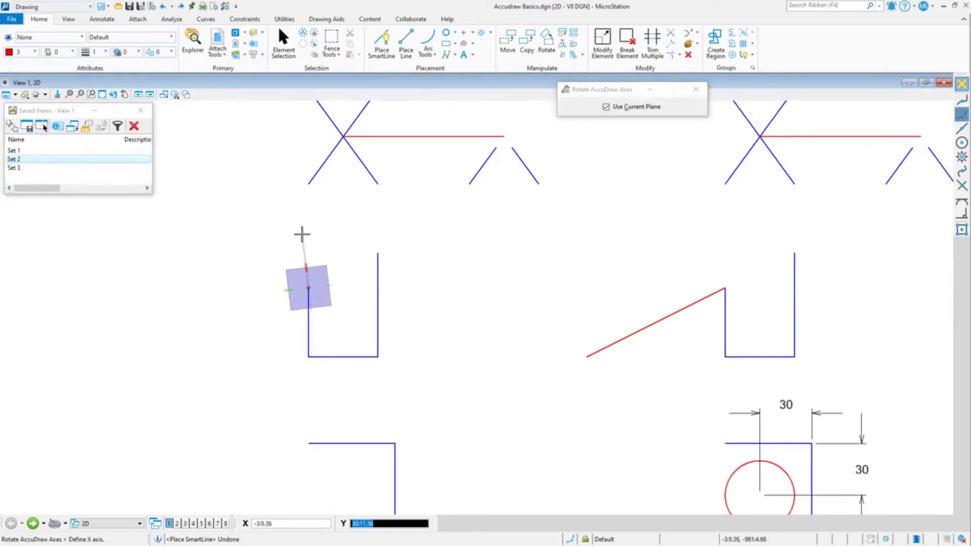
click(378, 253)
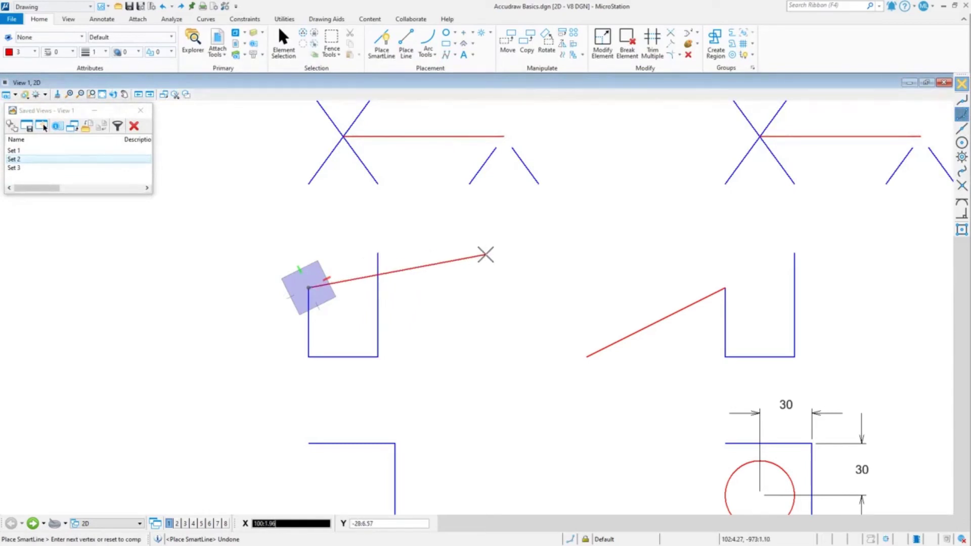
Return the AccuDraw axes to the Top rotation and align them with the diagonal blue line above using rotate to element (RE).
key(t)
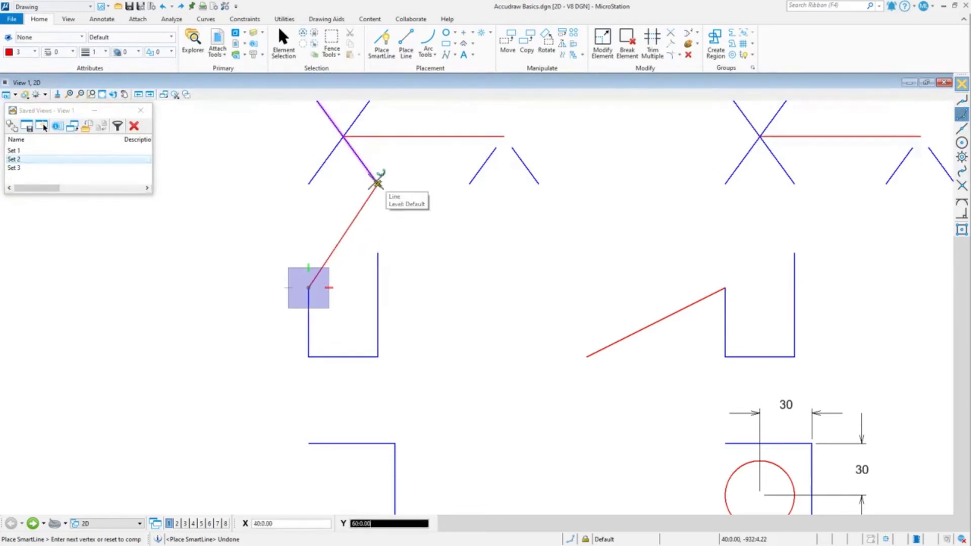
key(r)
key(e)
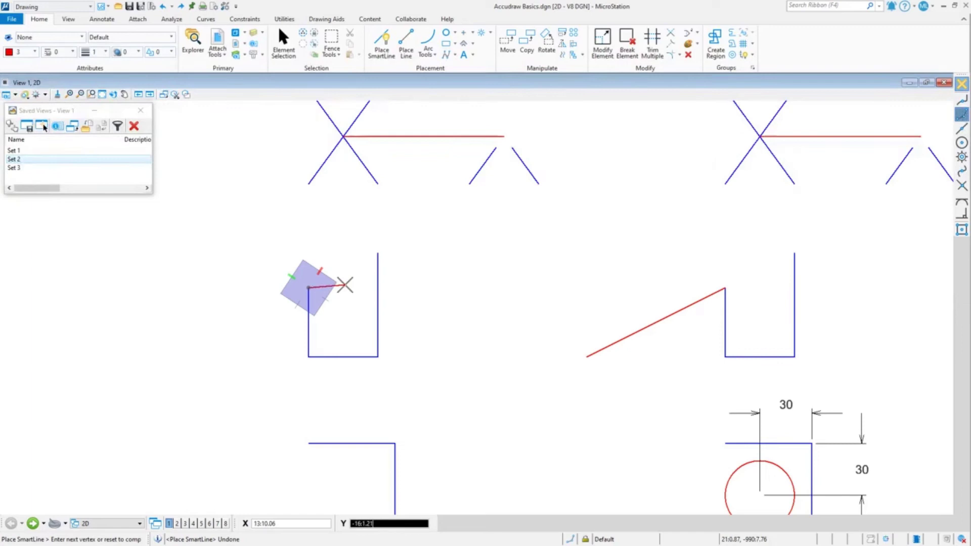
Realign the AccuDraw axes (RA) from the left leg's top toward the right leg's top end.
key(r)
key(a)
click(375, 256)
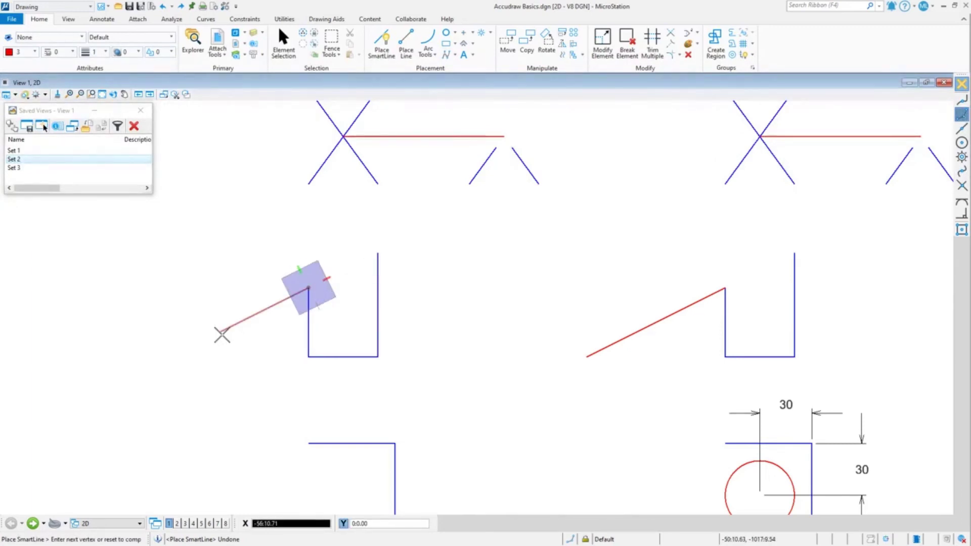
Complete the line along the locked AccuDraw axis, ending at its intersection with the U shape's extended bottom edge.
key(Return)
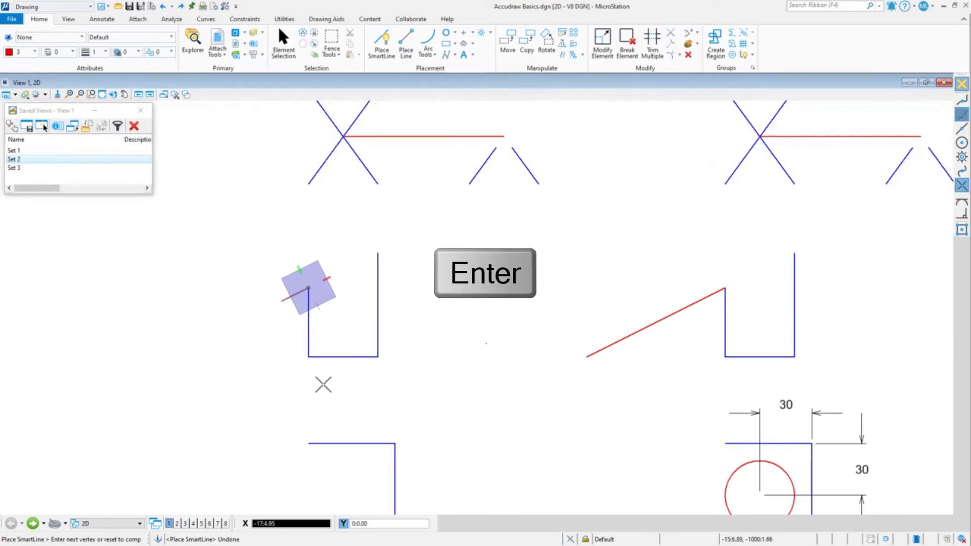
key(i)
middle_click(338, 357)
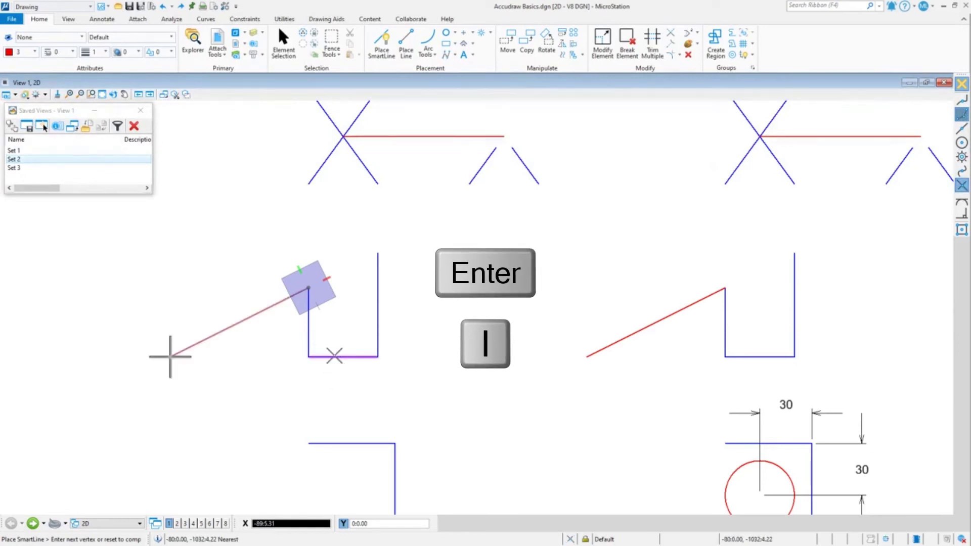
click(241, 387)
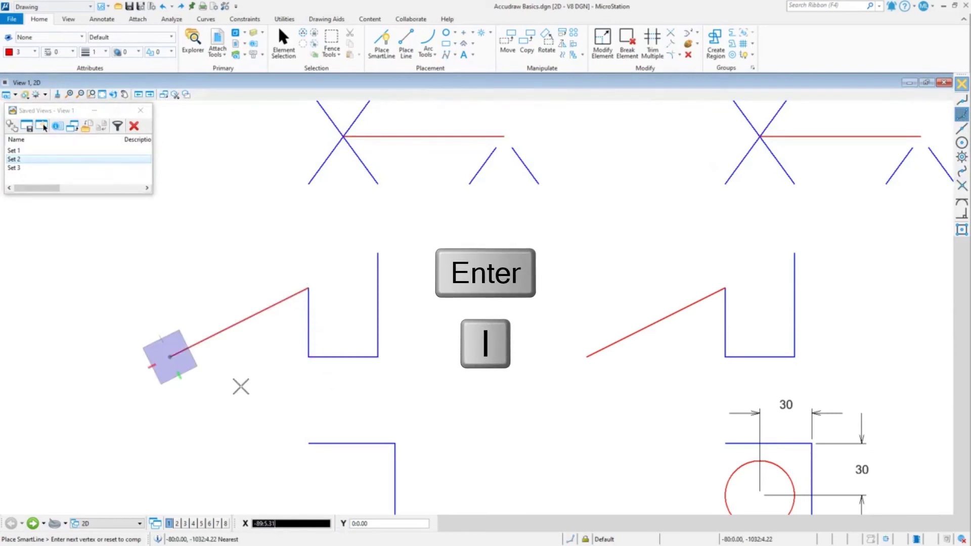
right_click(236, 385)
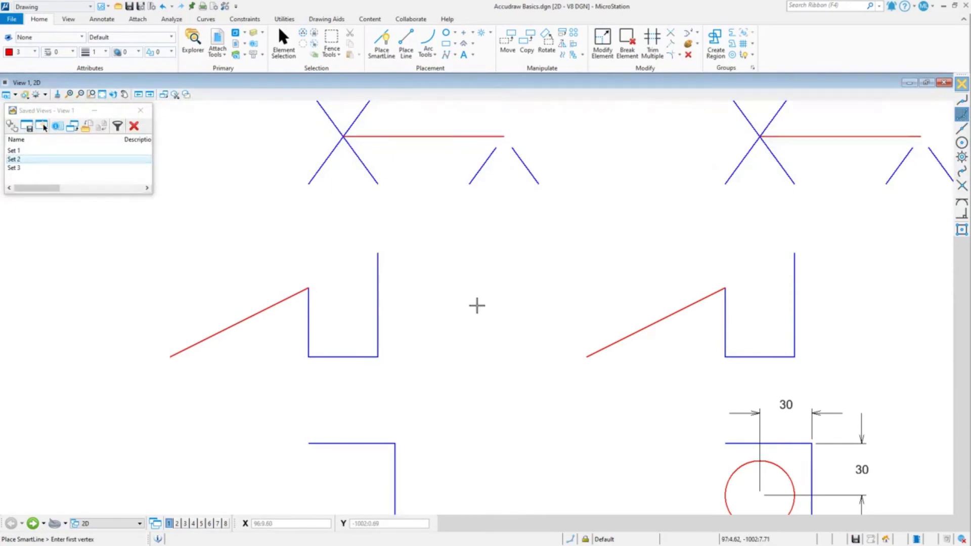
scroll(322, 227, down, 4)
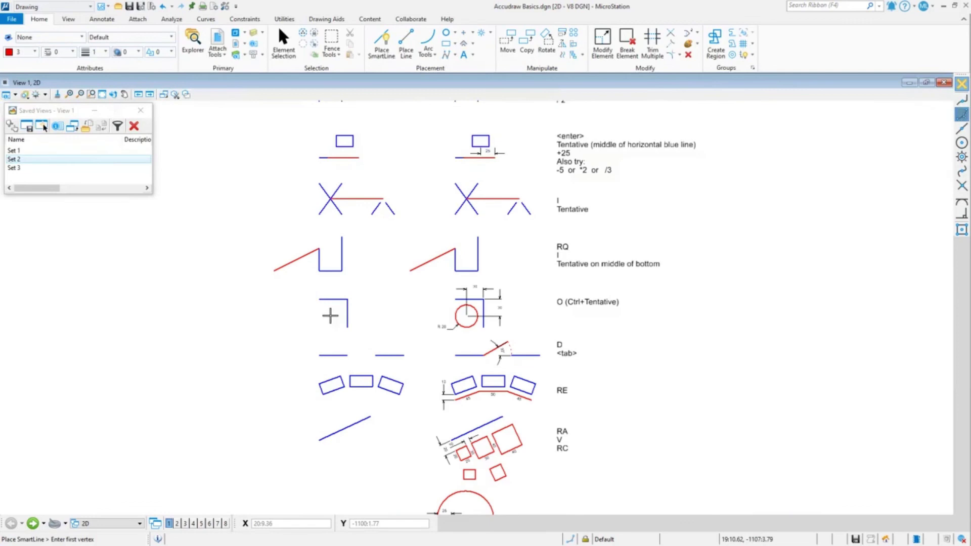